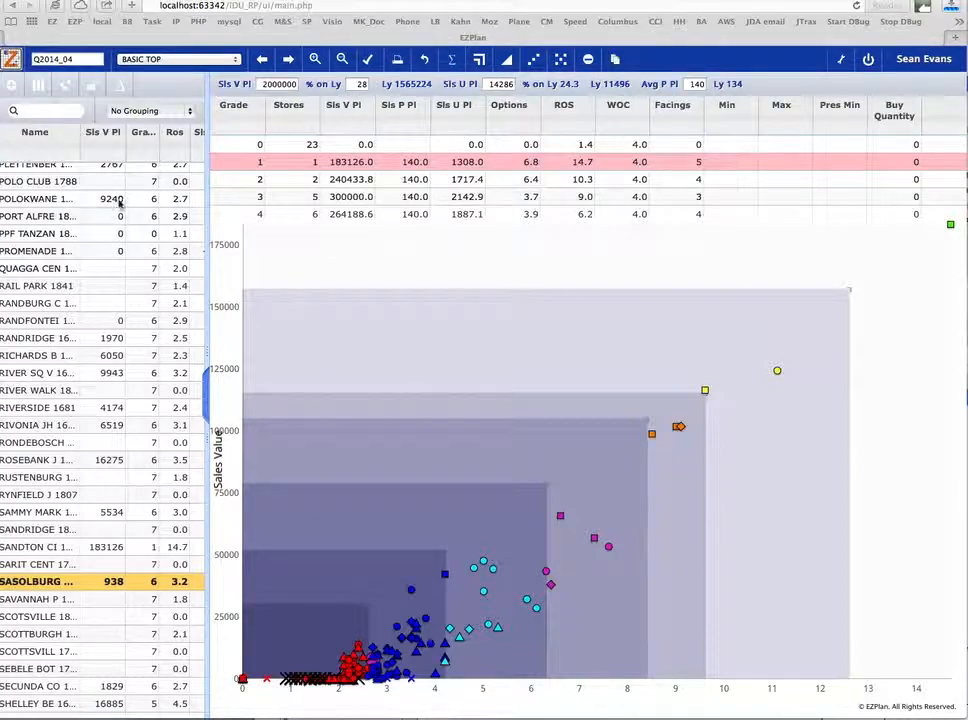
# - Sort the store list by the Sls V Pl column in descending order
pyautogui.click(118, 137)
pyautogui.scroll(10, 112, 192)
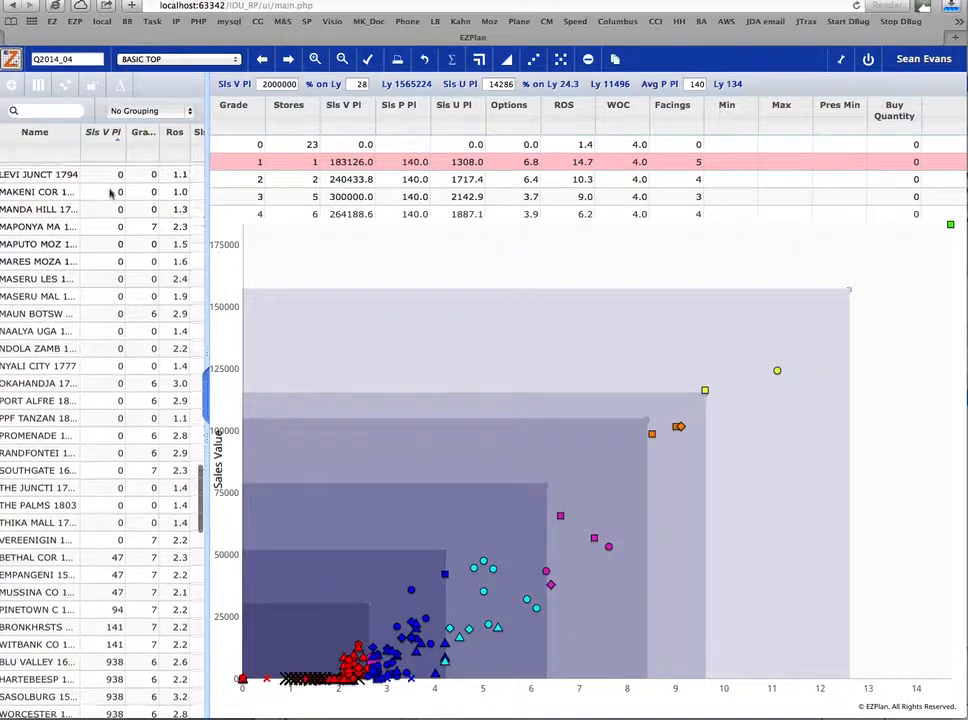
pyautogui.scroll(10, 112, 194)
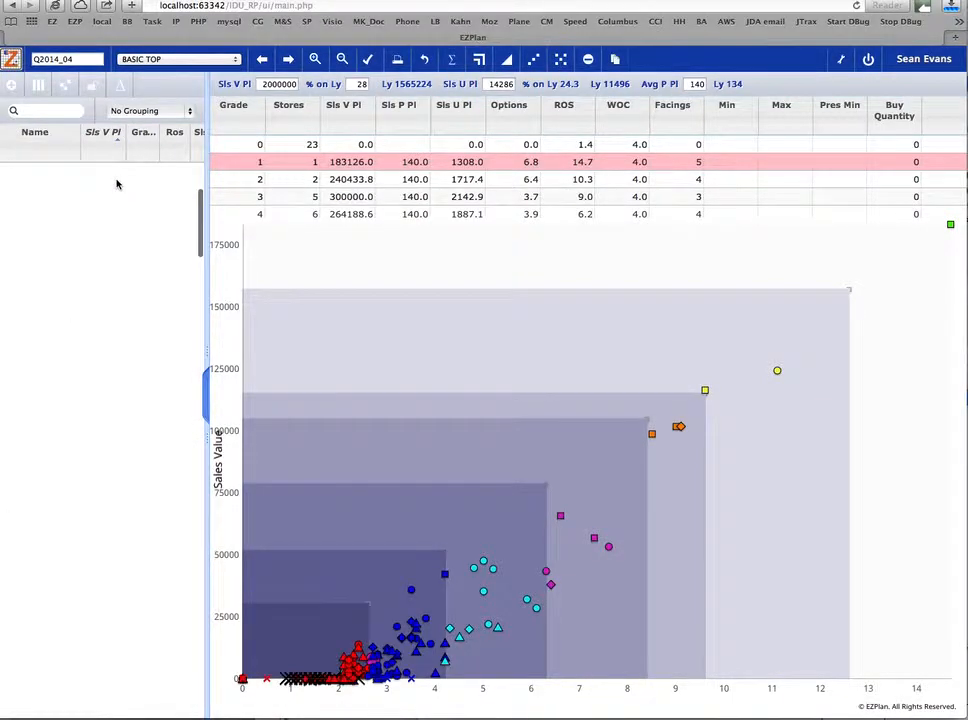
pyautogui.click(102, 133)
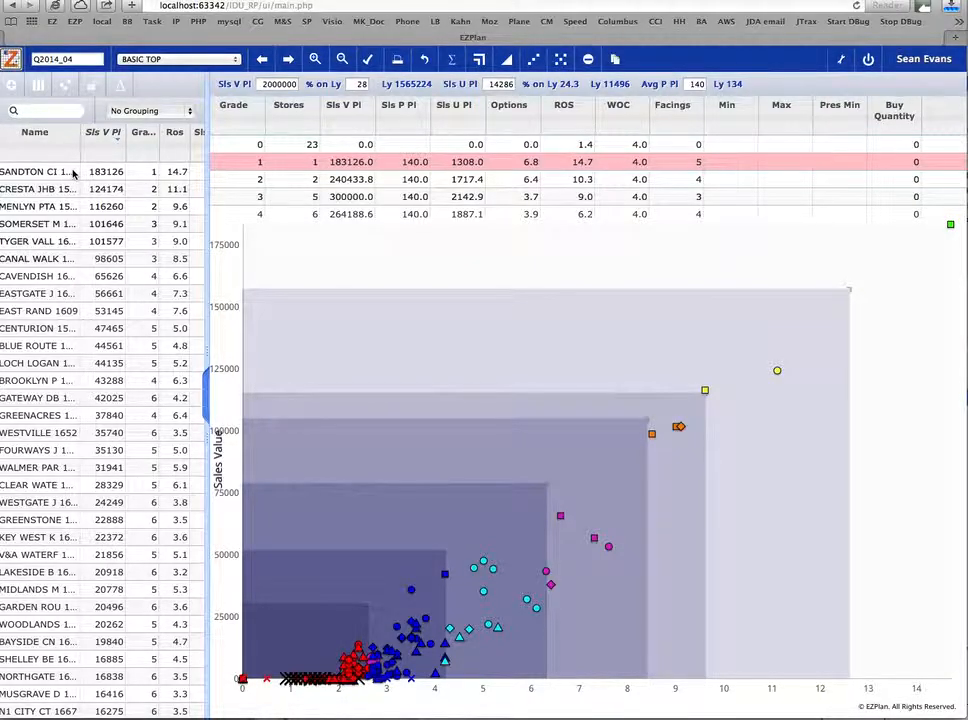
# - Show the Month History chart for each of the four stores with the highest planned sales value, and hide the chart
pyautogui.click(67, 90)
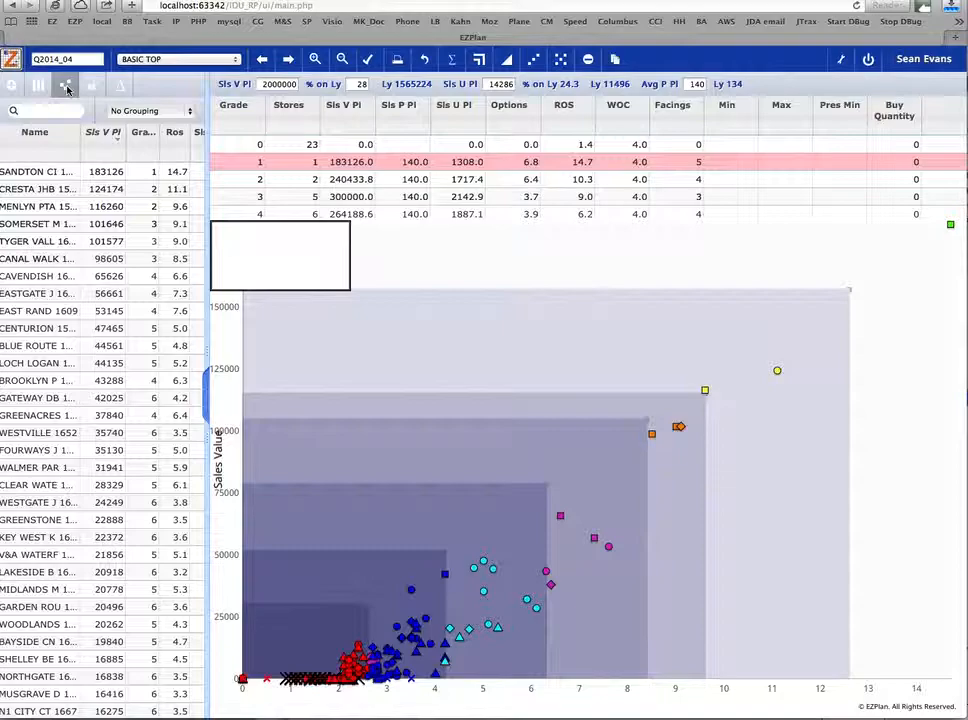
pyautogui.click(47, 176)
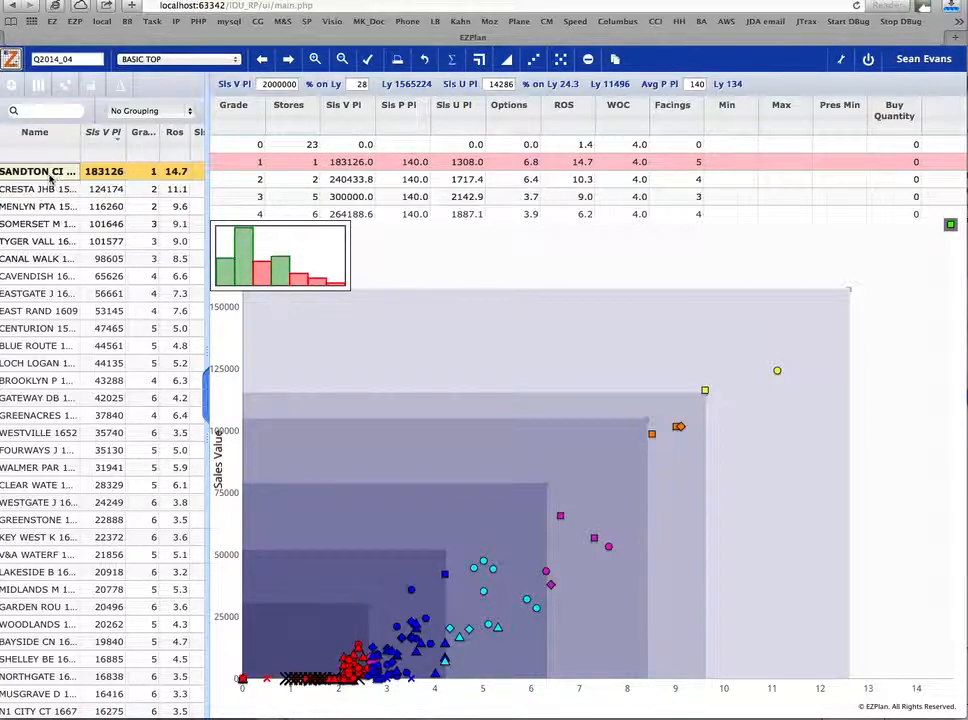
pyautogui.click(48, 192)
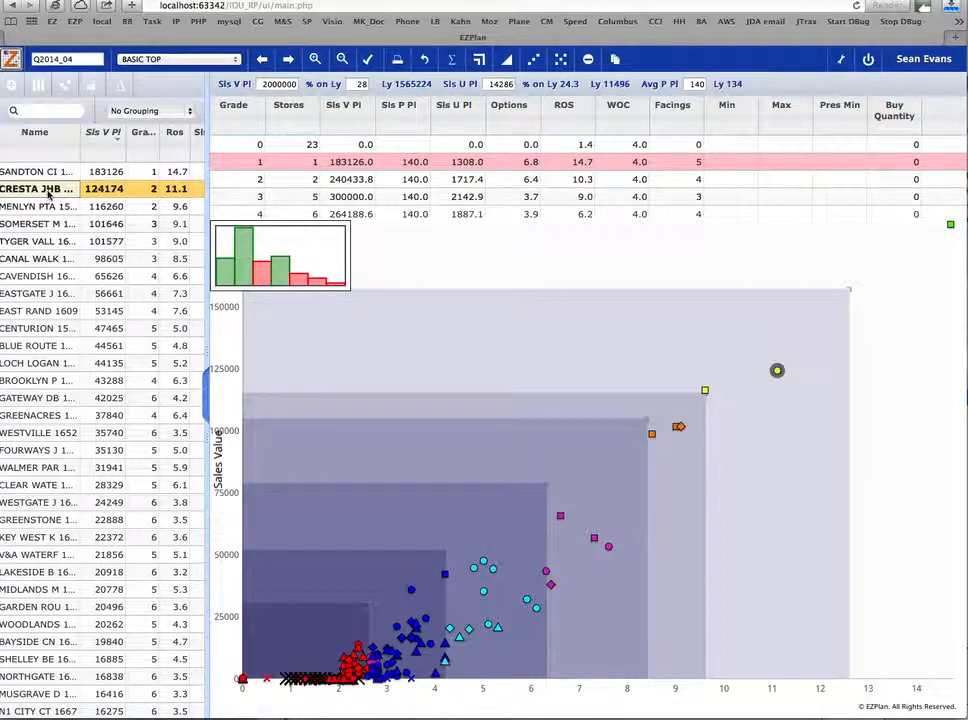
pyautogui.click(48, 207)
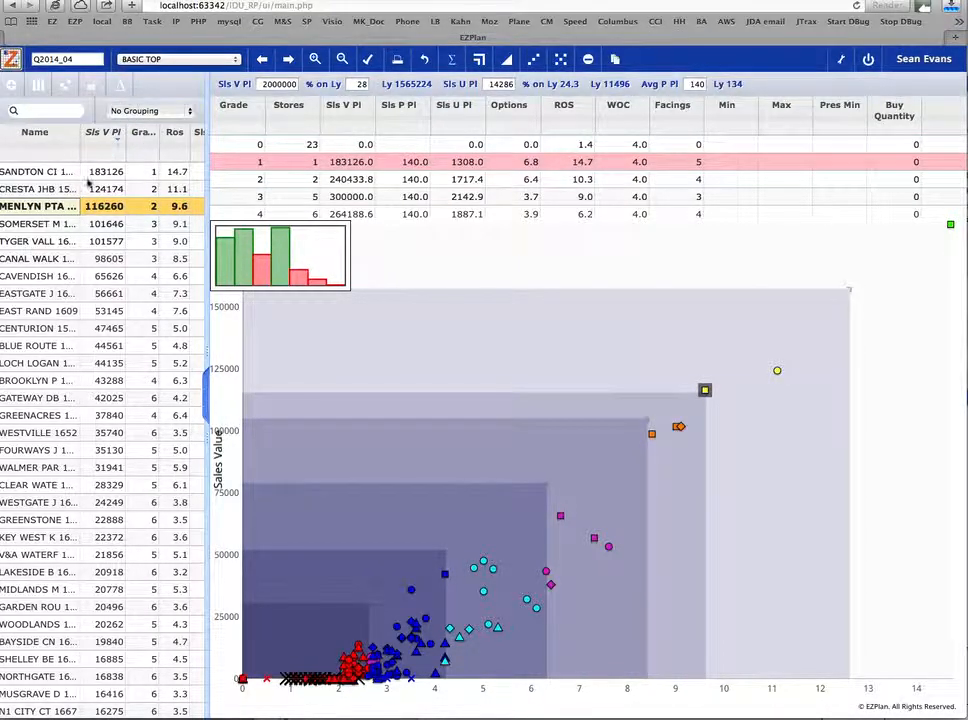
pyautogui.click(59, 226)
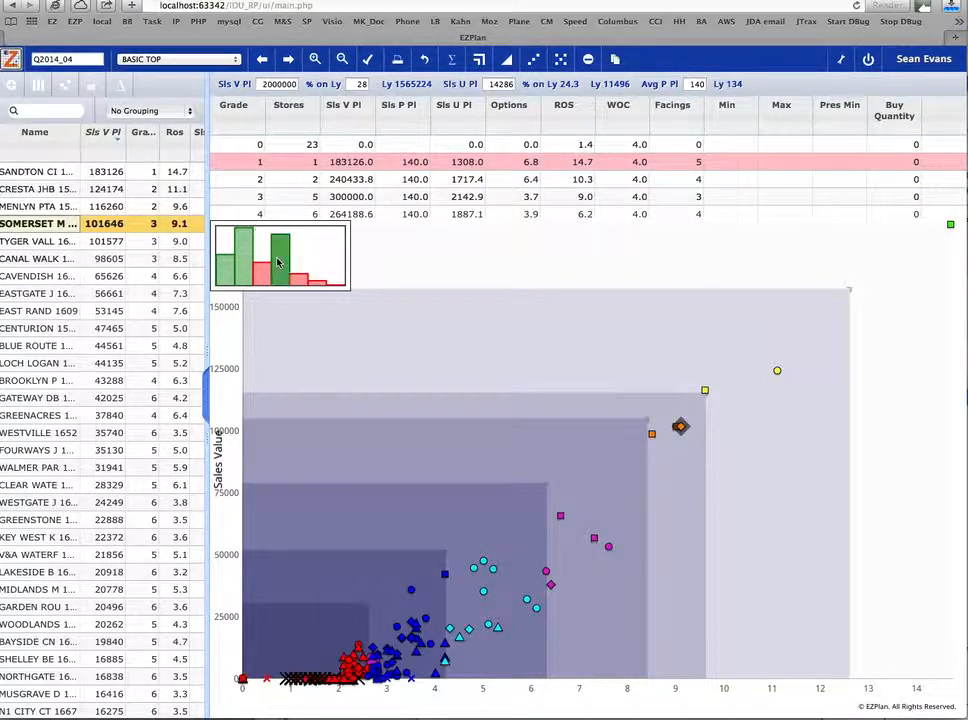
pyautogui.click(67, 87)
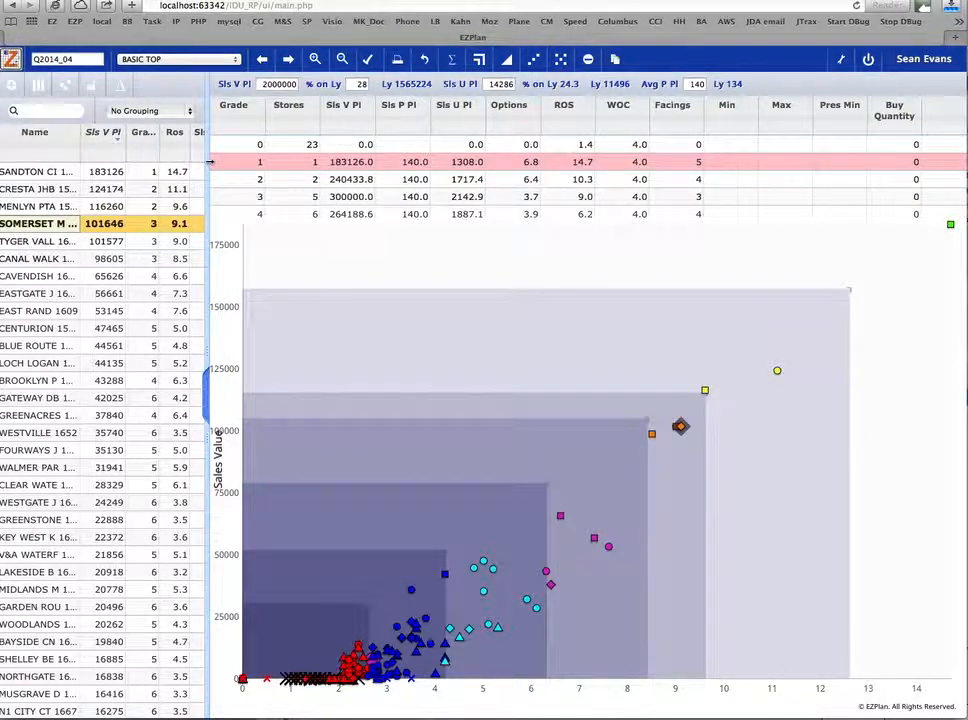
# - Widen the store list to show the full Sls V Gr column and sort the stores by it in ascending order
pyautogui.moveTo(207, 163); pyautogui.dragTo(232, 162)
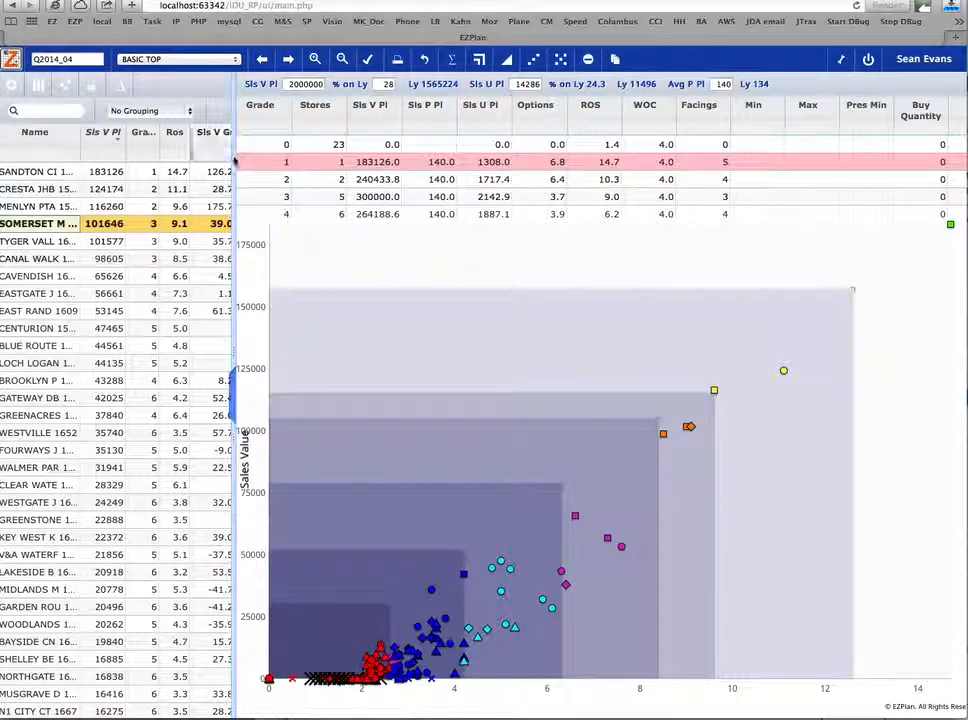
pyautogui.moveTo(236, 157); pyautogui.dragTo(243, 159)
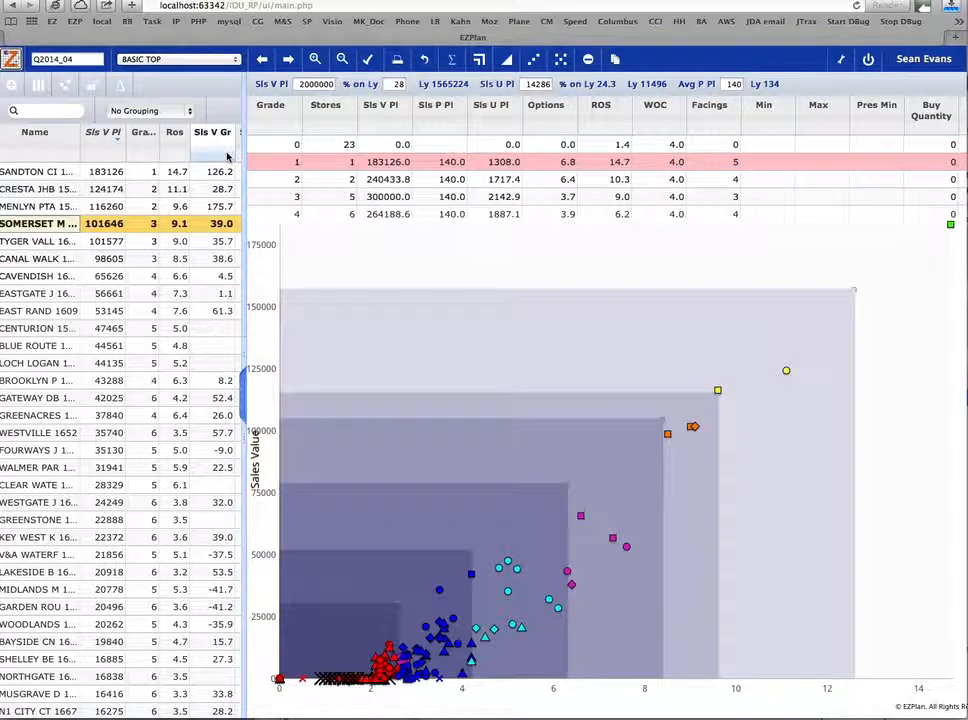
pyautogui.click(228, 152)
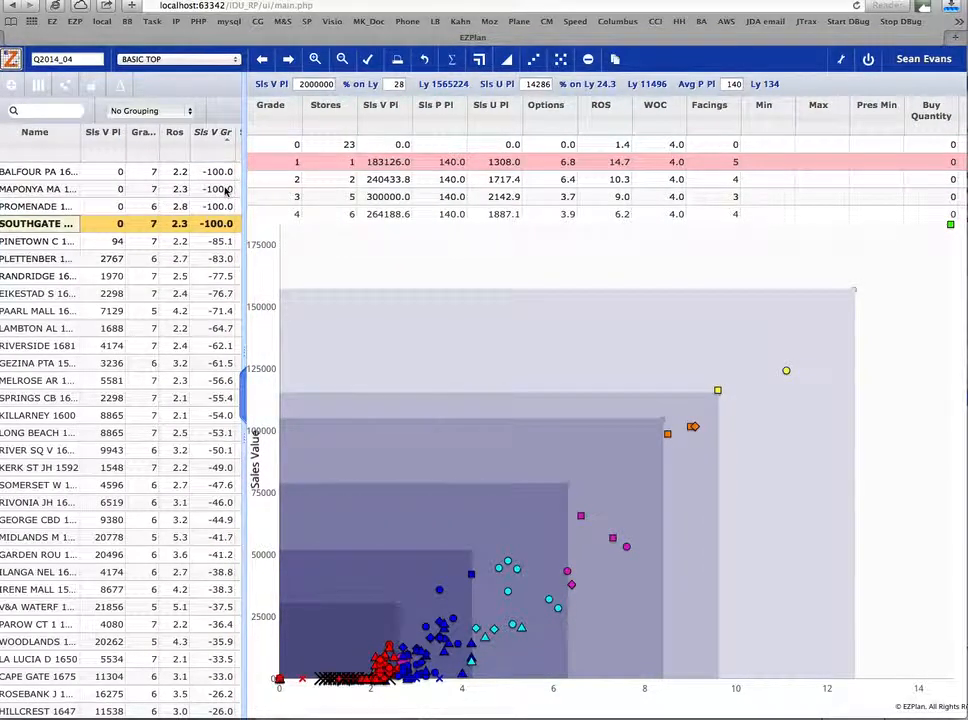
# - Locate the RIVER SQ V and PLETTENBER stores on the scatter chart and zoom the chart in
pyautogui.click(43, 452)
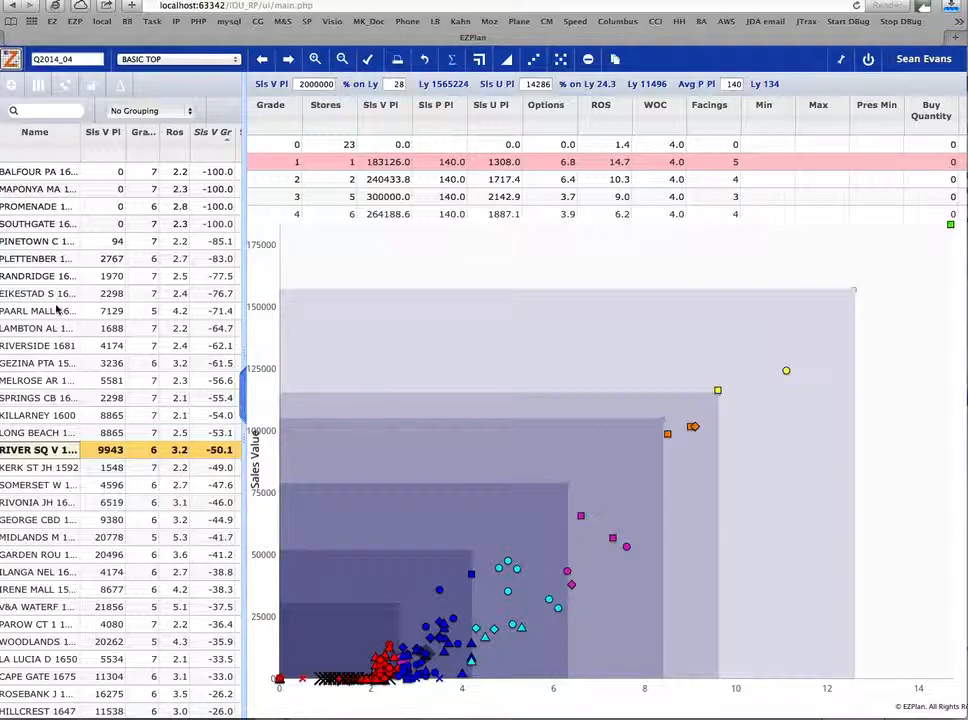
pyautogui.click(52, 261)
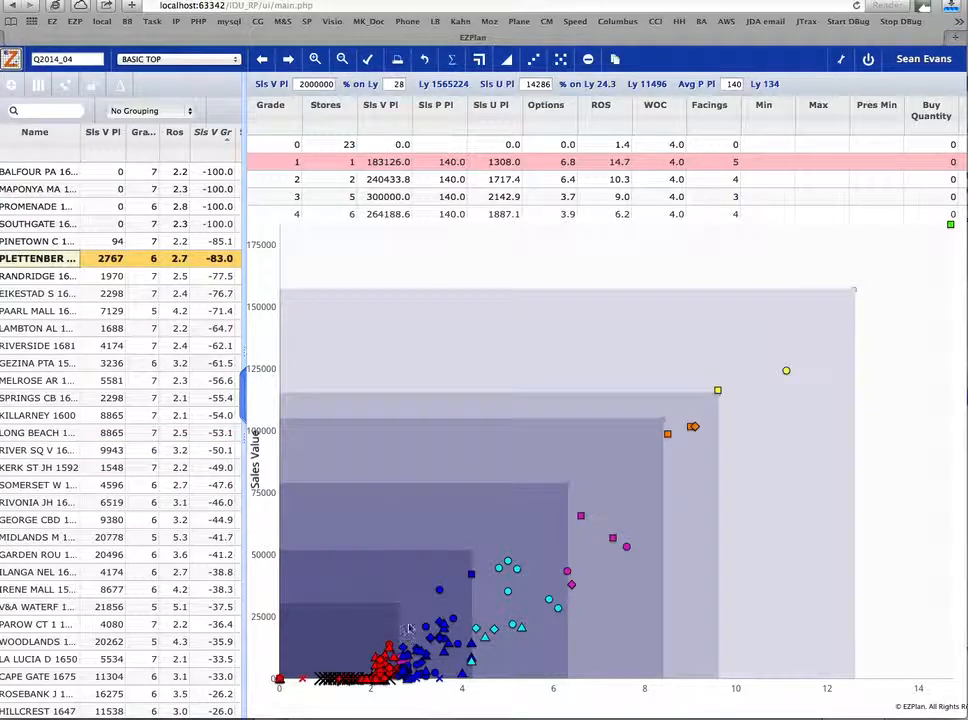
pyautogui.click(314, 61)
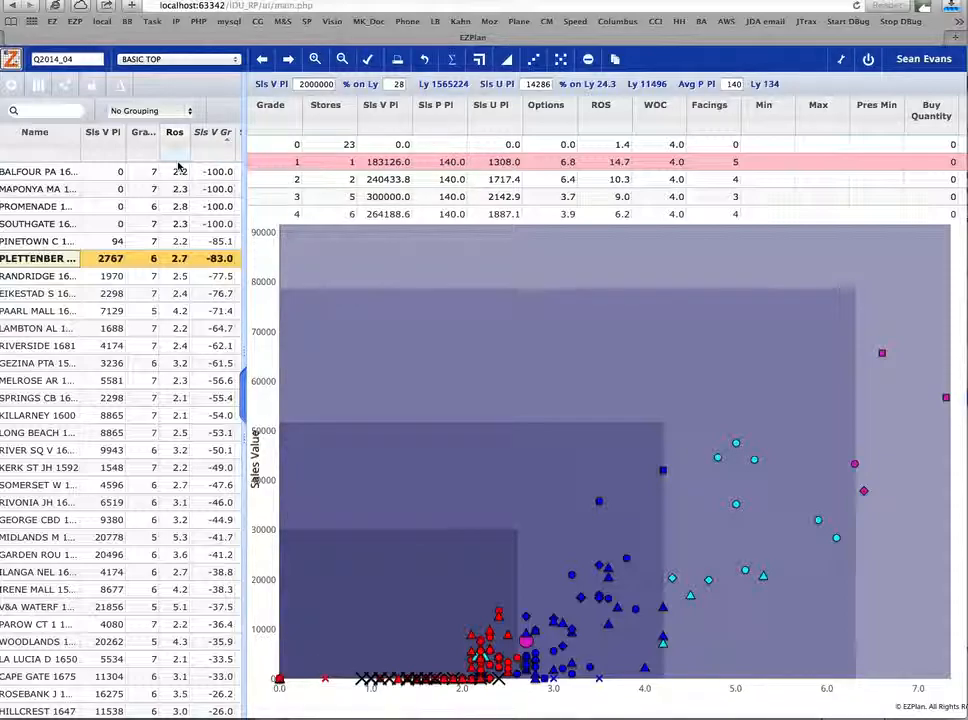
# - Examine the store list's remaining columns, including Sls V Ly, Format, Options, Facings and Pres Min
pyautogui.hscroll(3, 200, 172)
pyautogui.hscroll(6, 200, 172)
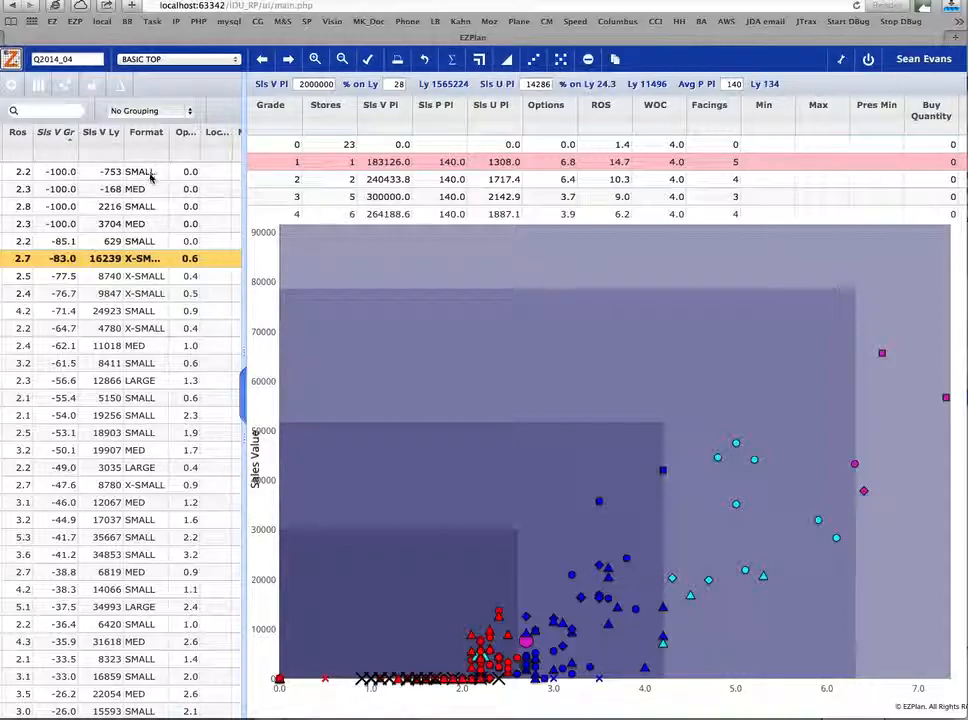
pyautogui.hscroll(2, 180, 193)
pyautogui.hscroll(4, 170, 188)
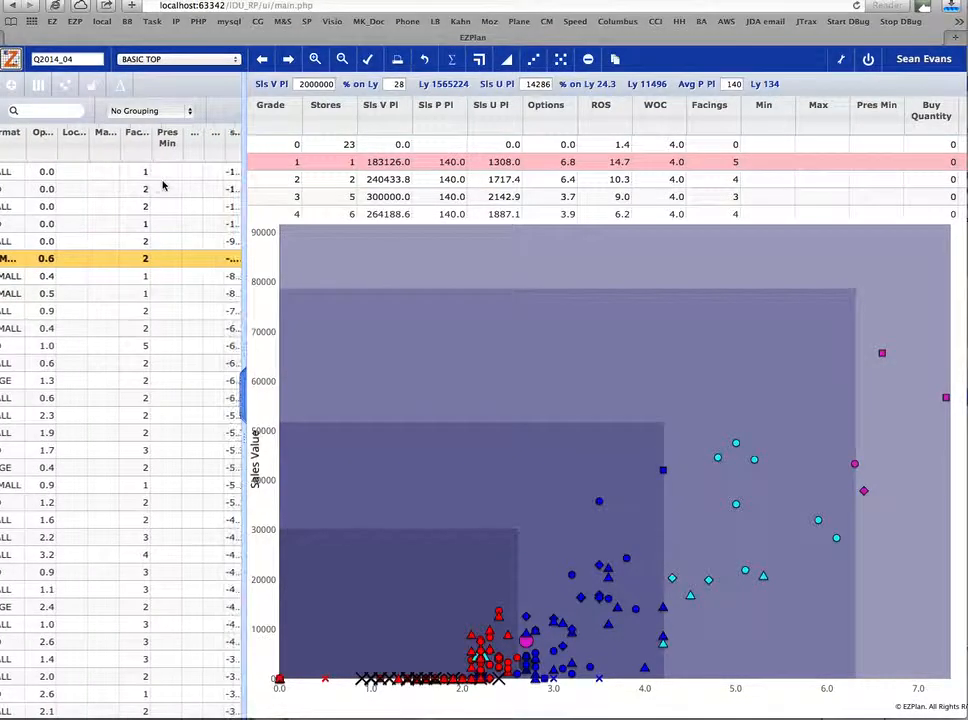
pyautogui.hscroll(-1, 162, 184)
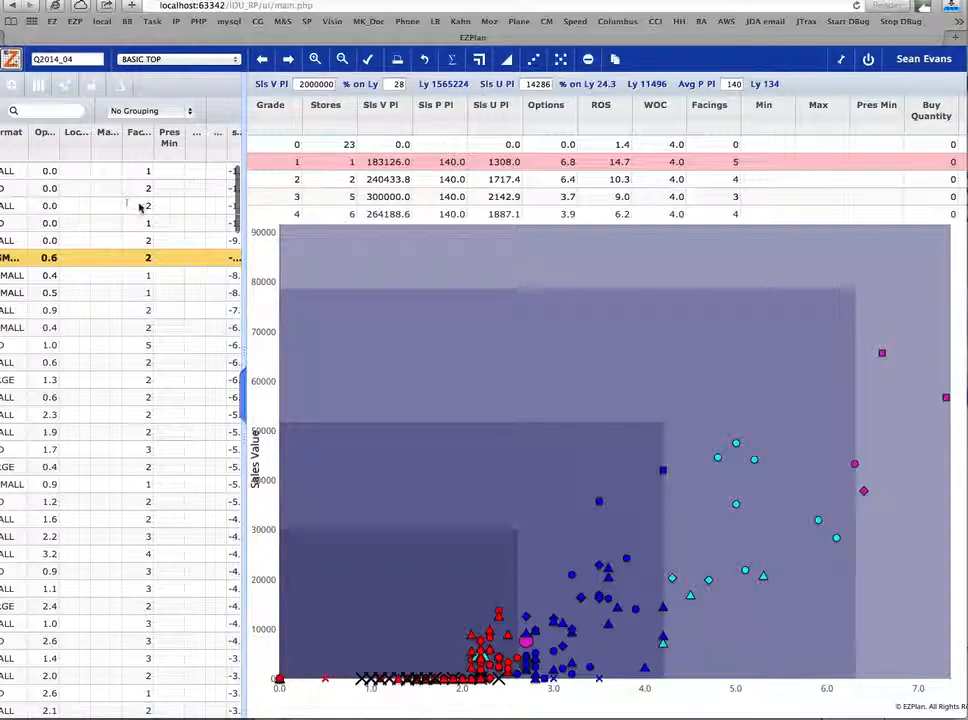
pyautogui.hscroll(1, 140, 206)
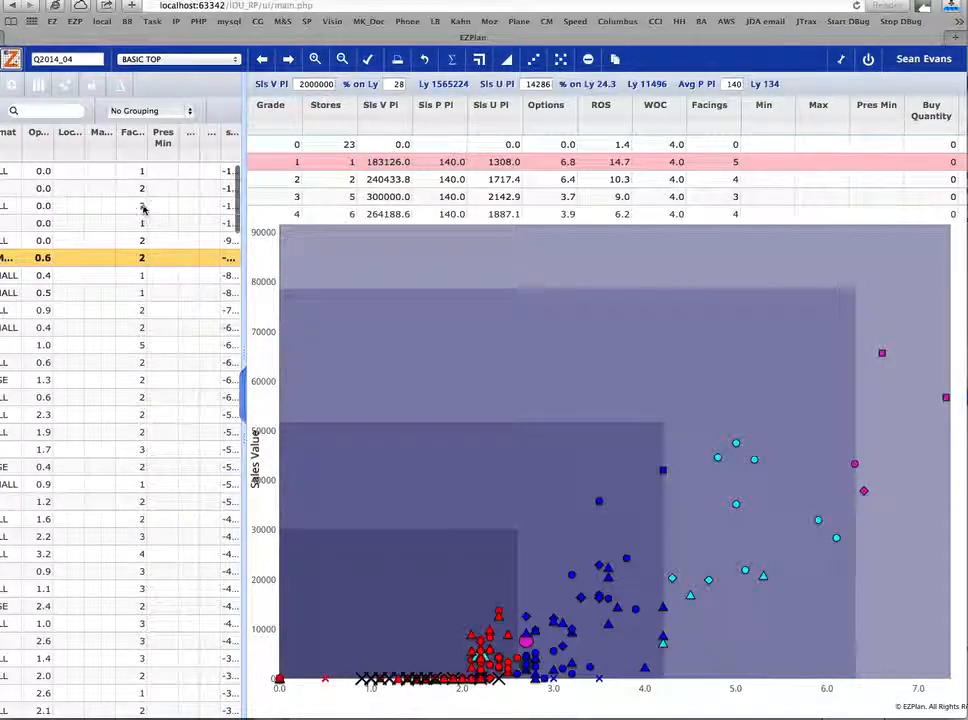
pyautogui.hscroll(-10, 126, 199)
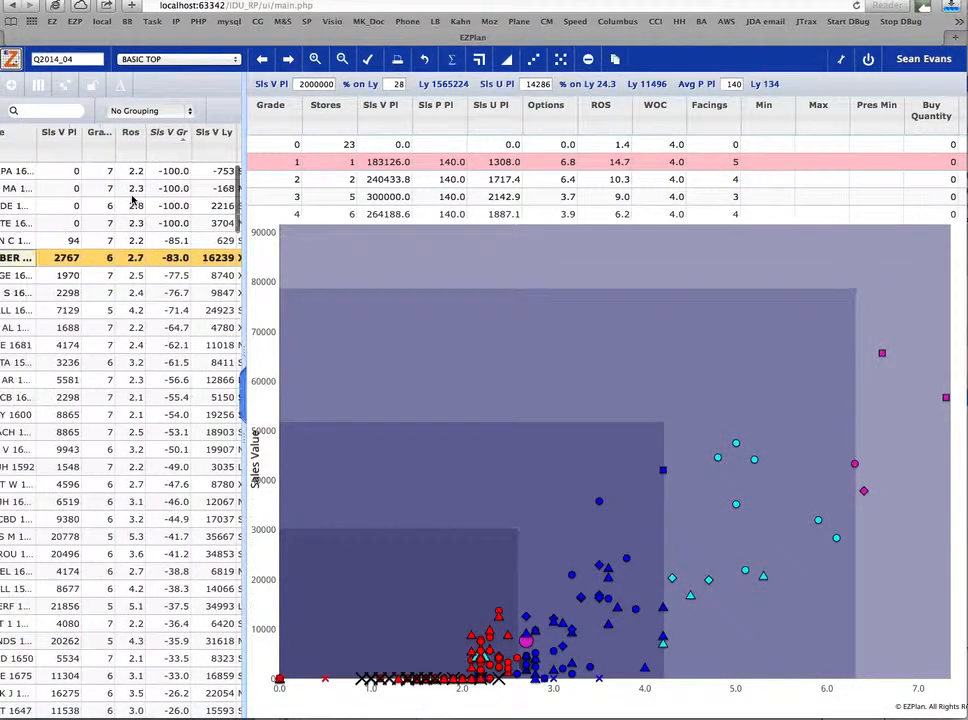
# - Open an enlarged Administration window and list demo5's product access at the Sub Class level
pyautogui.click(841, 62)
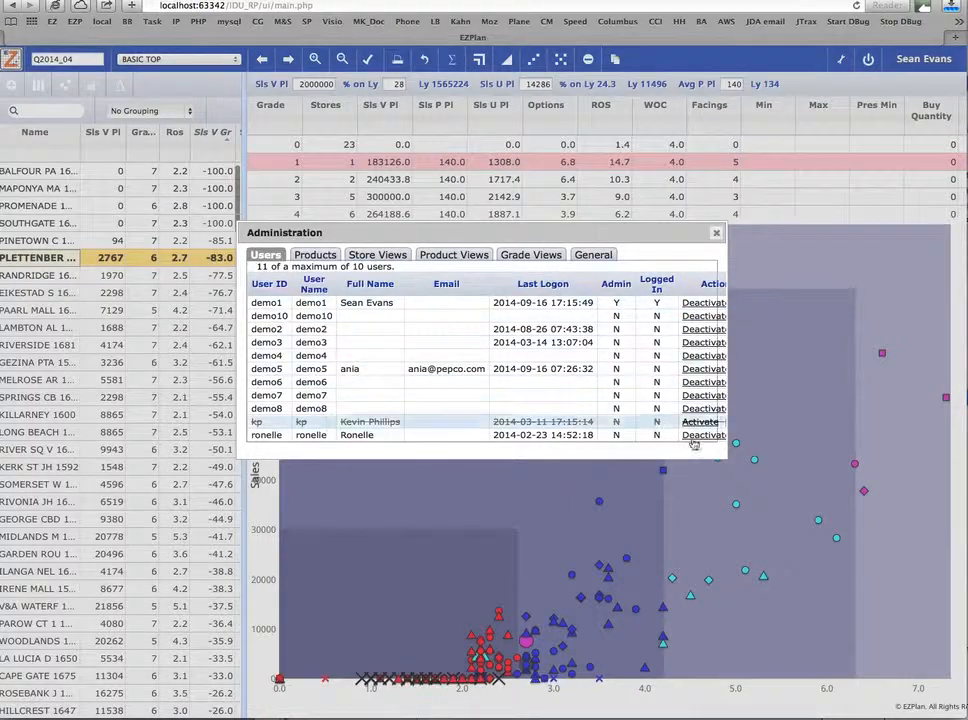
pyautogui.moveTo(726, 458); pyautogui.dragTo(840, 525)
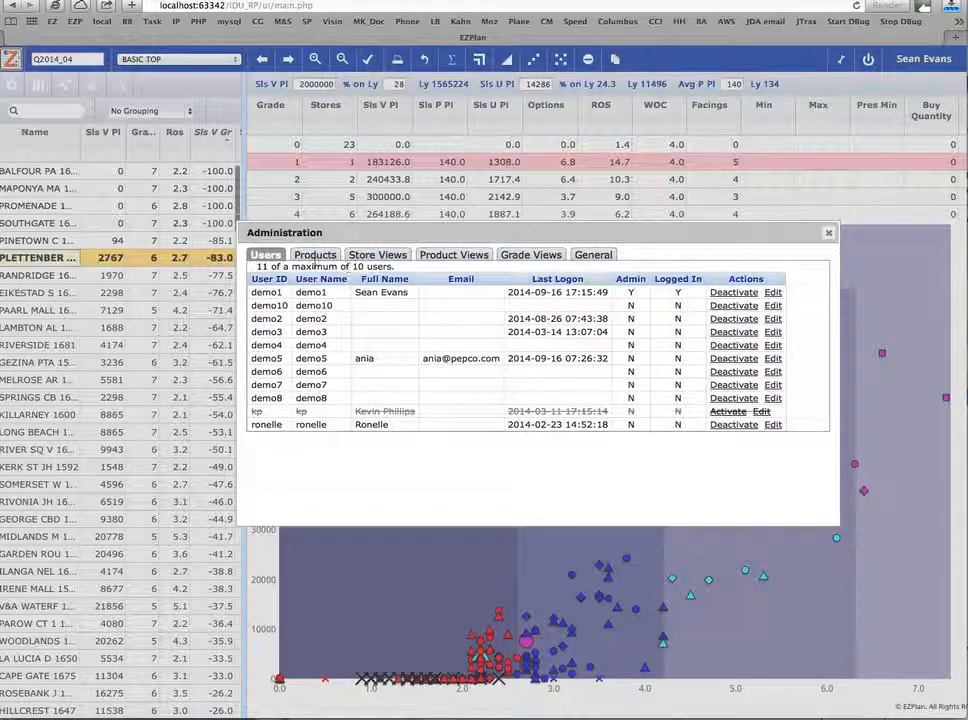
pyautogui.click(316, 255)
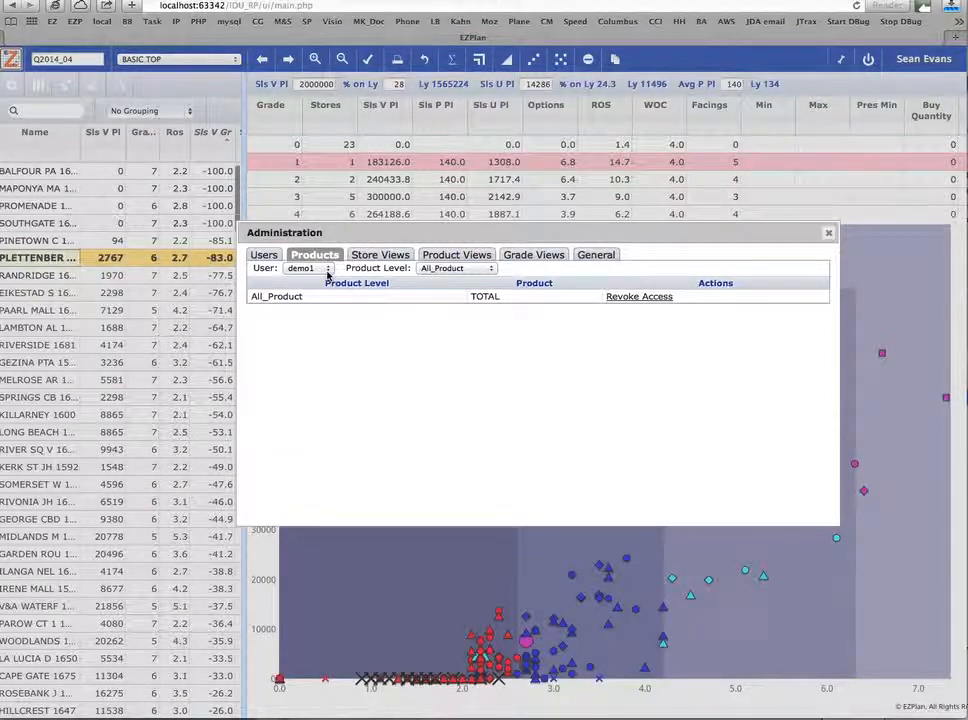
pyautogui.click(329, 270)
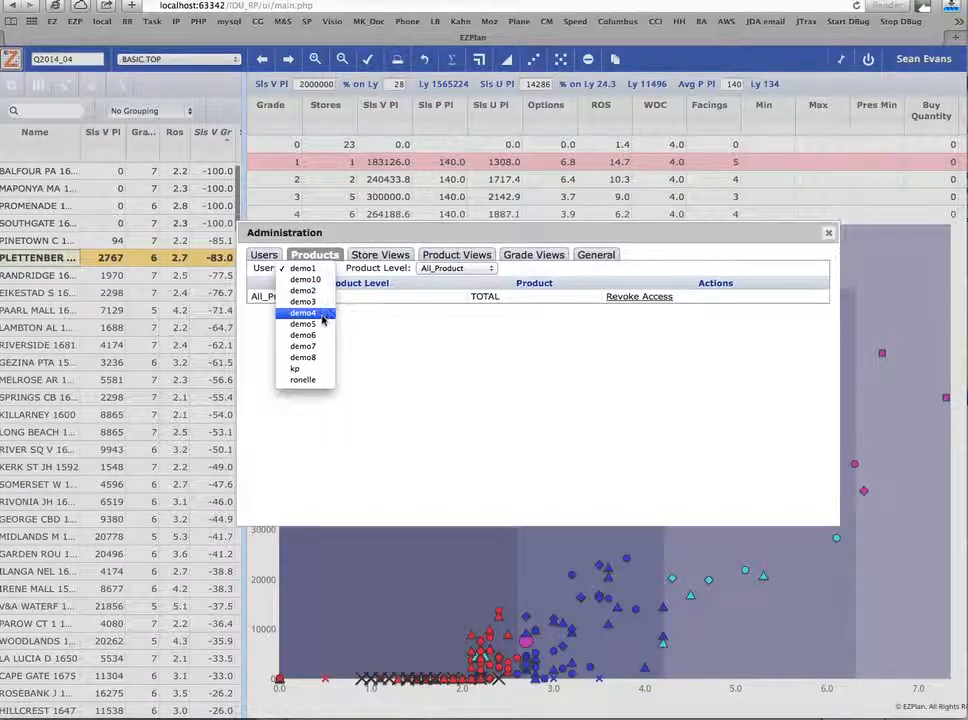
pyautogui.click(388, 305)
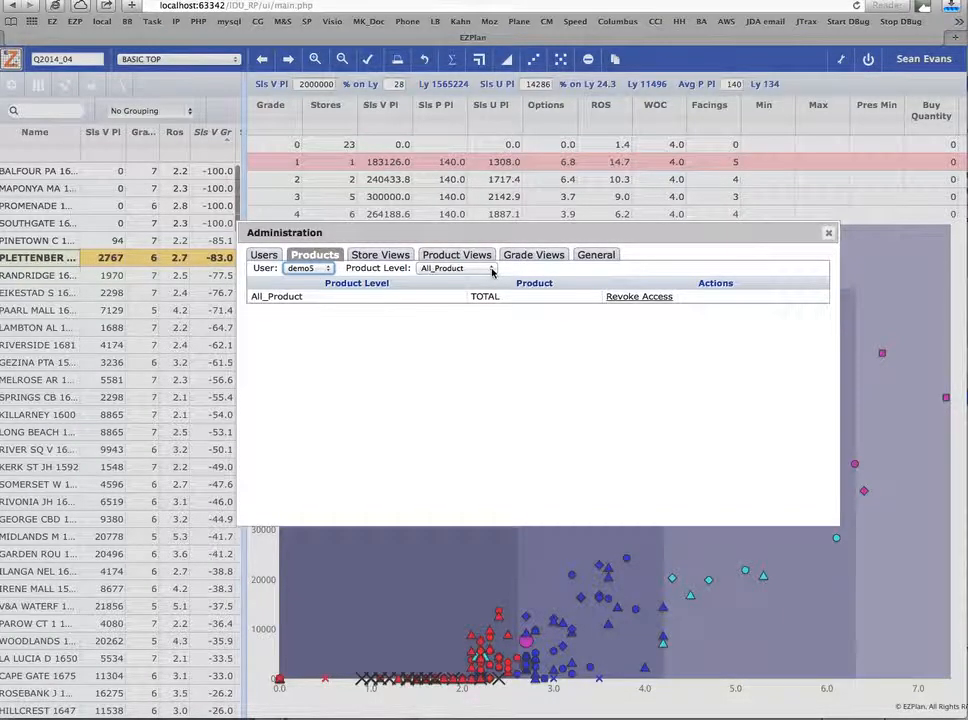
pyautogui.click(452, 269)
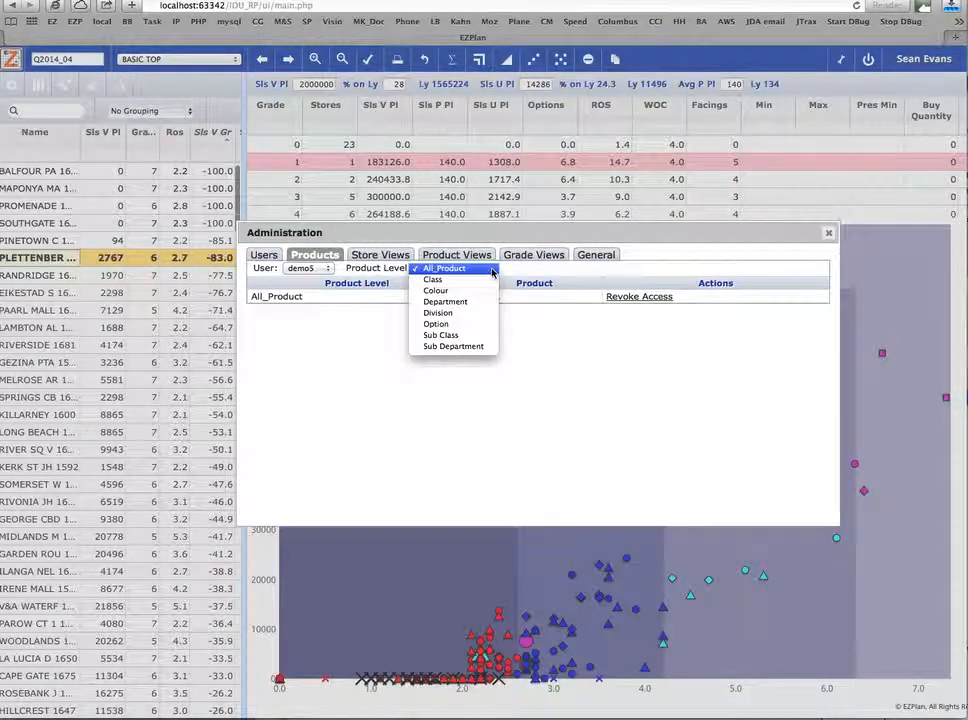
pyautogui.click(478, 338)
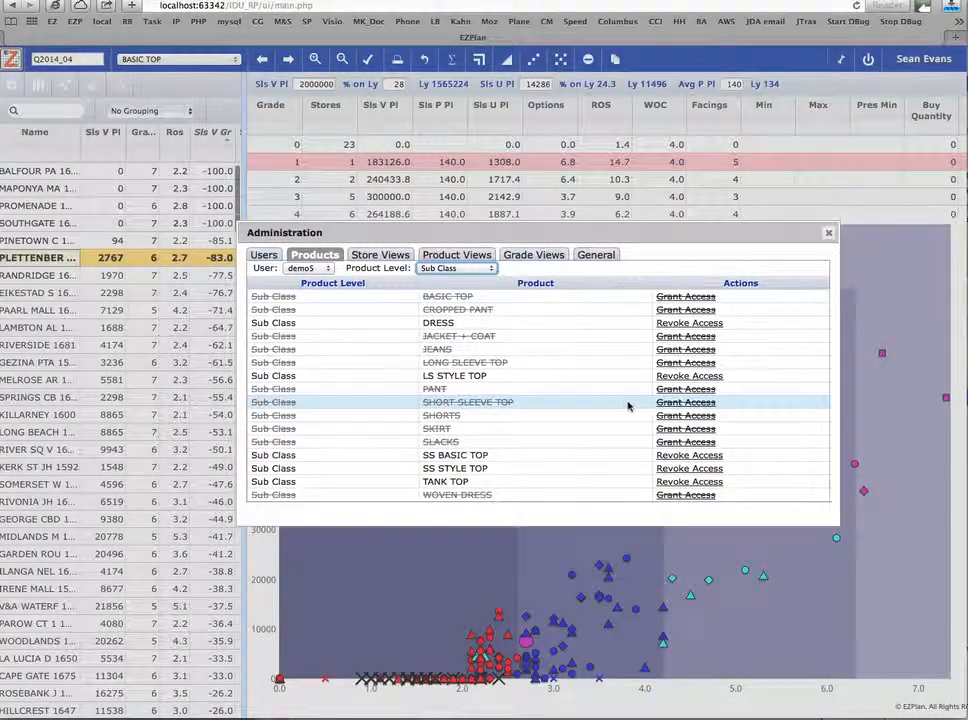
# - Open the Retail Store View for editing in an enlarged window and rename its Sls V Pl column to "Sls V Plan"
pyautogui.click(397, 259)
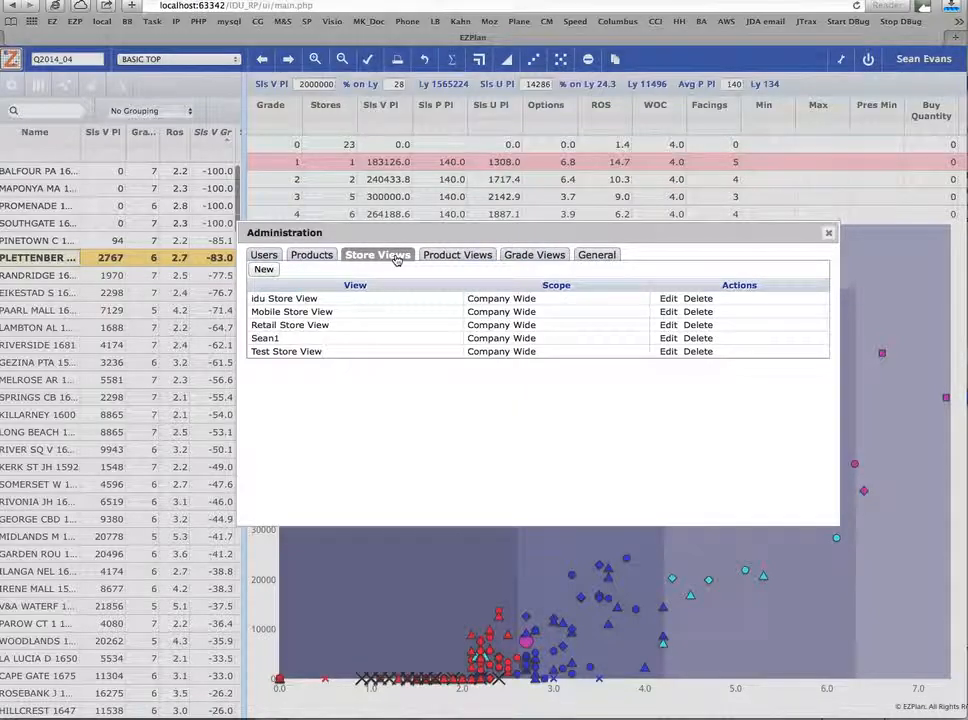
pyautogui.click(669, 329)
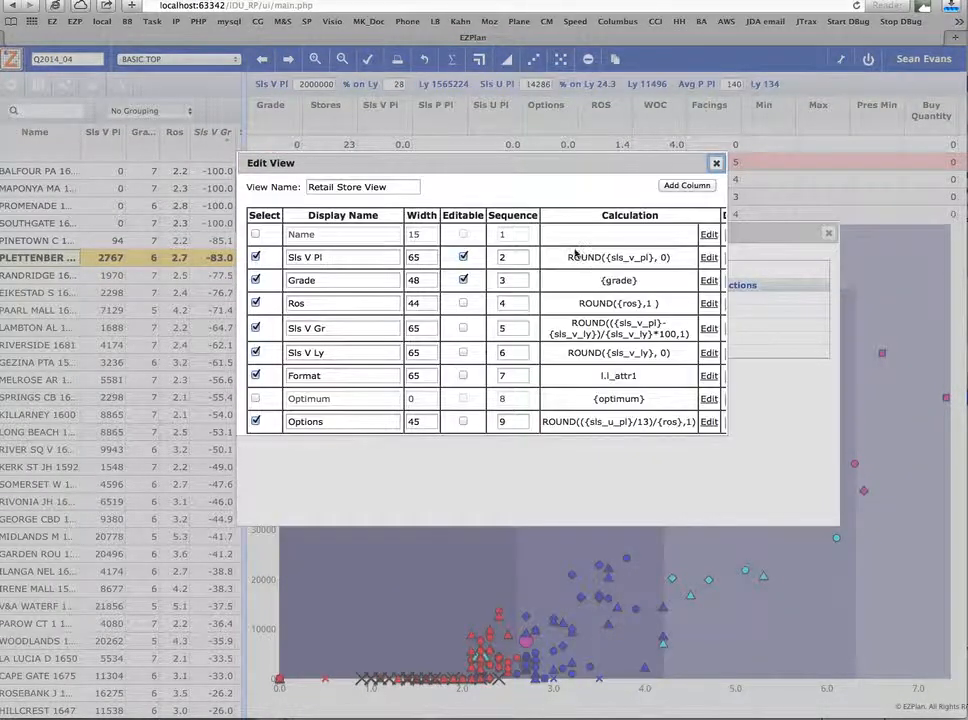
pyautogui.moveTo(726, 434); pyautogui.dragTo(779, 668)
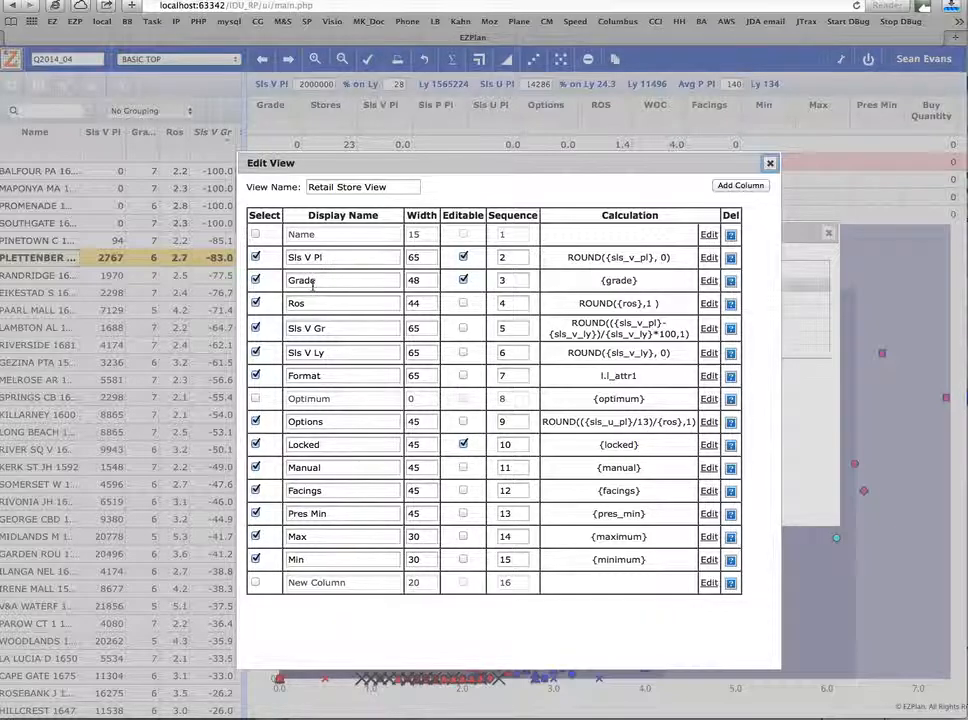
pyautogui.click(356, 258)
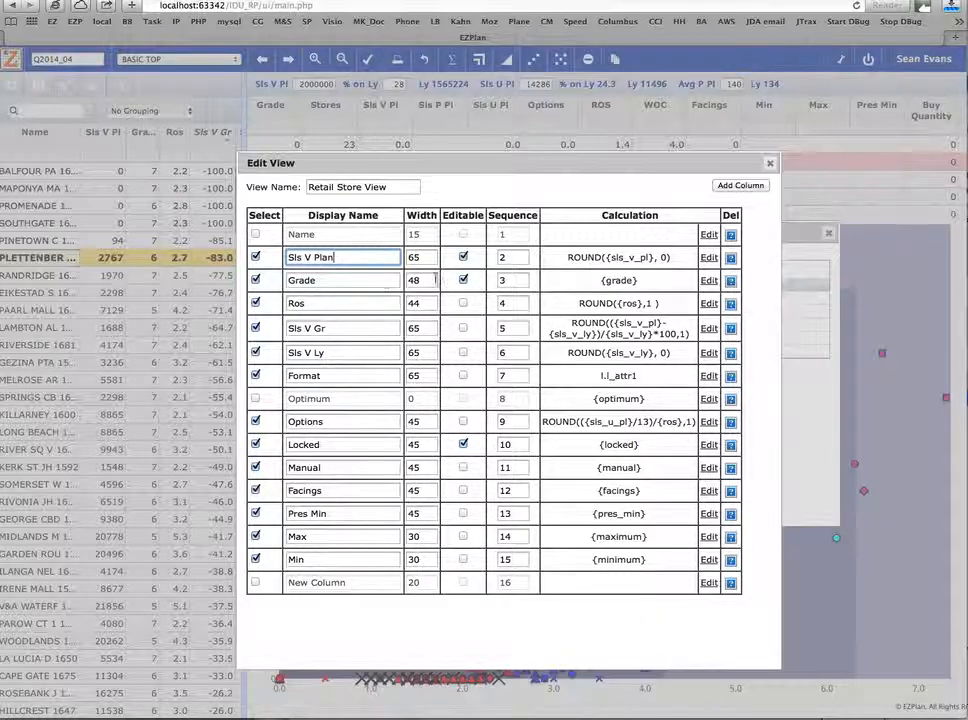
# - Inspect the calculations of the Sls V Plan and Options columns, and close the view editor
pyautogui.click(709, 258)
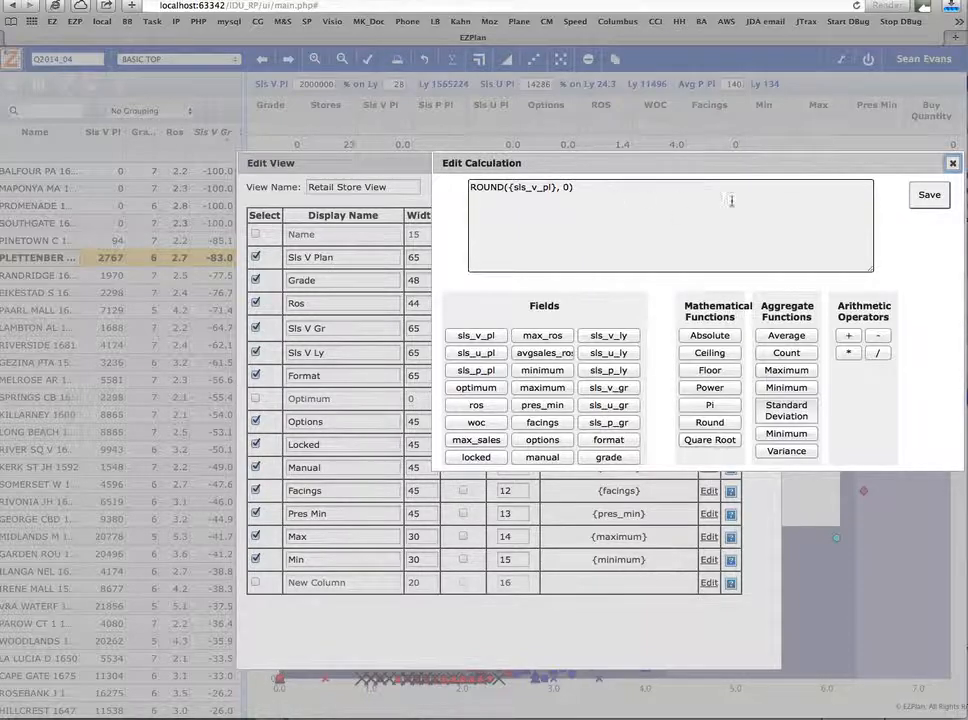
pyautogui.click(953, 165)
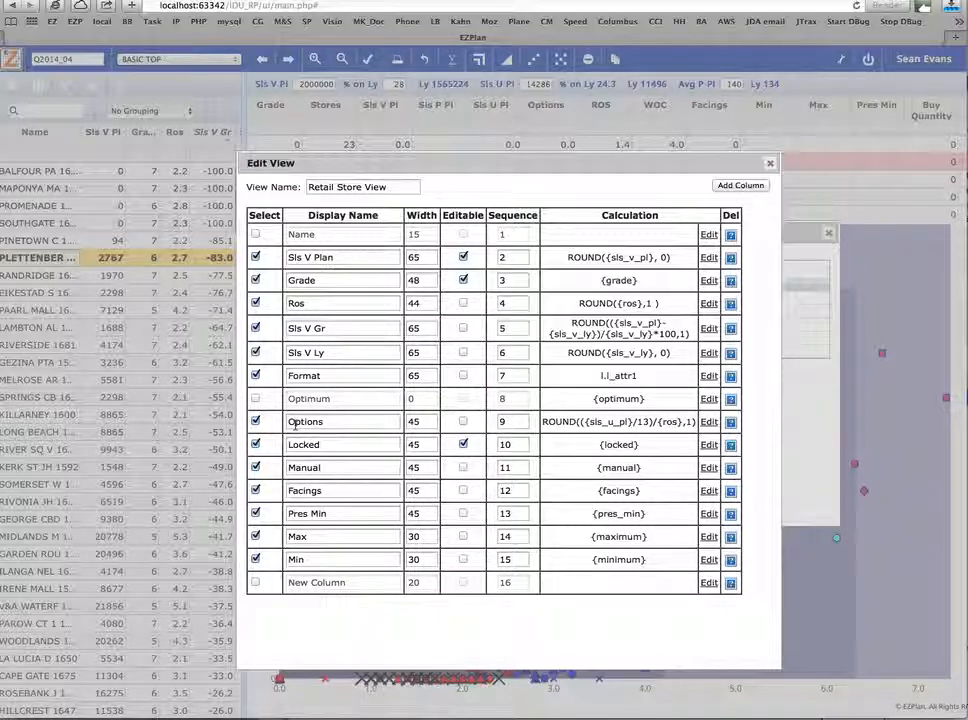
pyautogui.click(709, 422)
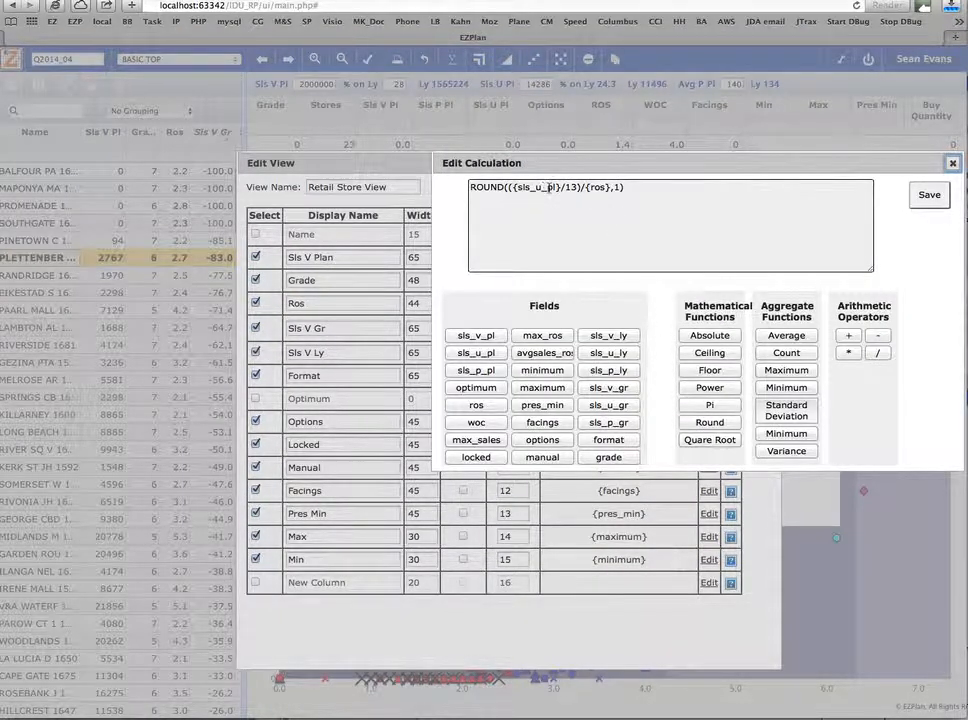
pyautogui.click(563, 187)
pyautogui.click(953, 163)
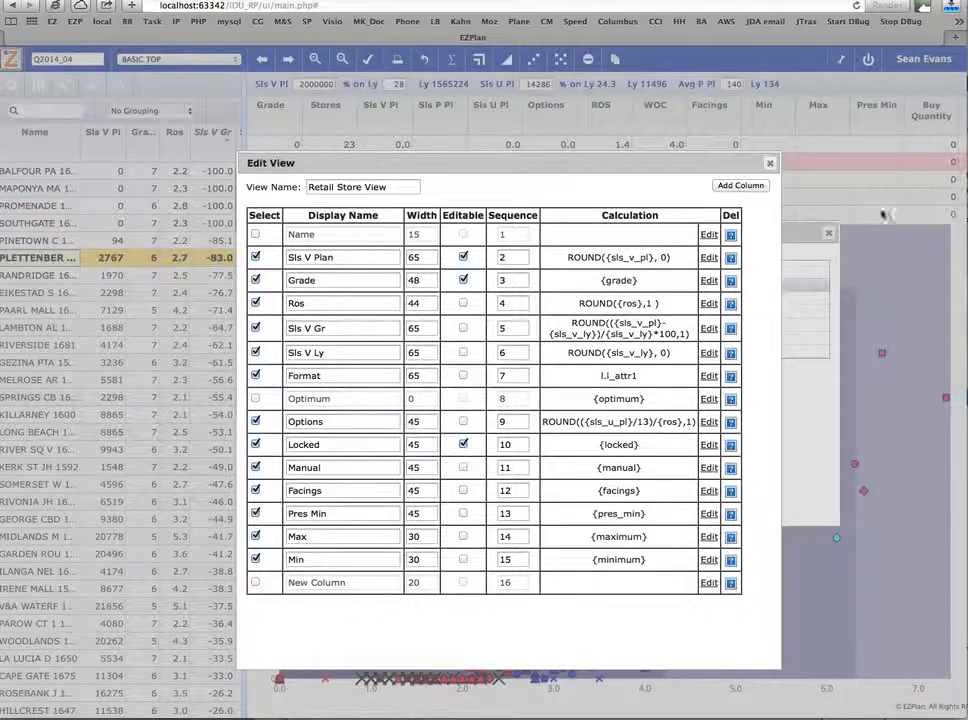
pyautogui.click(770, 163)
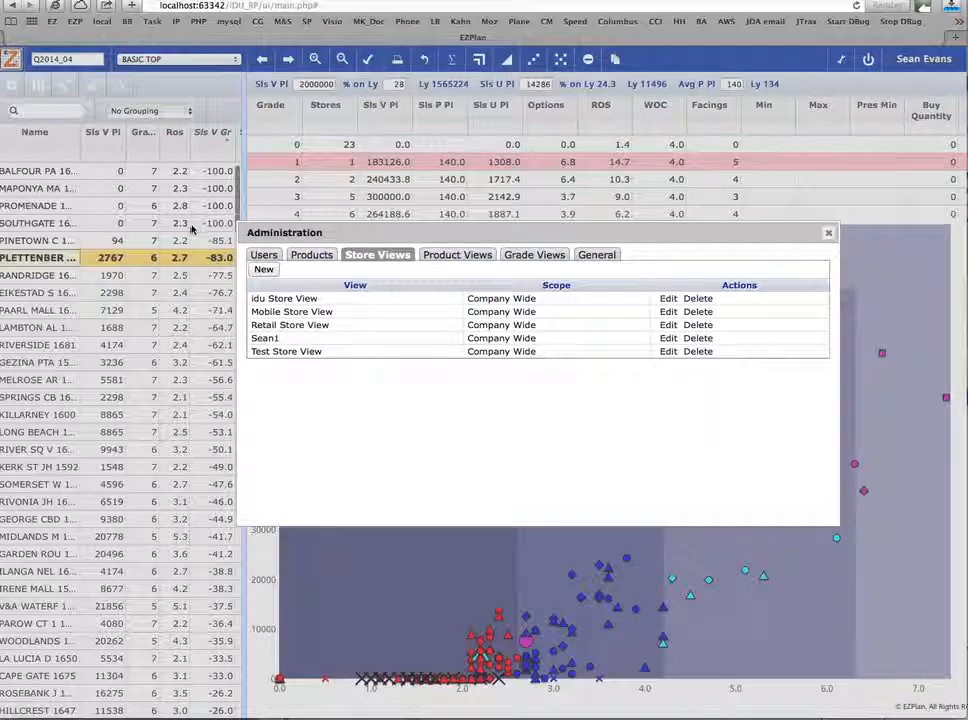
# - Review the Product Views, Grade Views and General sections of Administration, and close the window
pyautogui.click(456, 256)
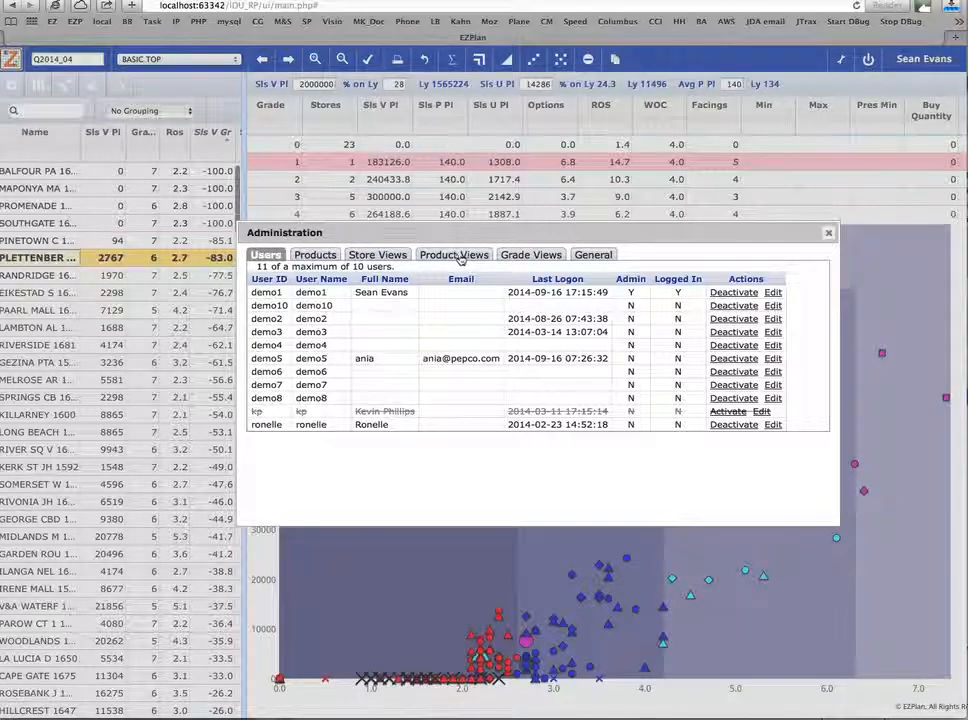
pyautogui.click(524, 256)
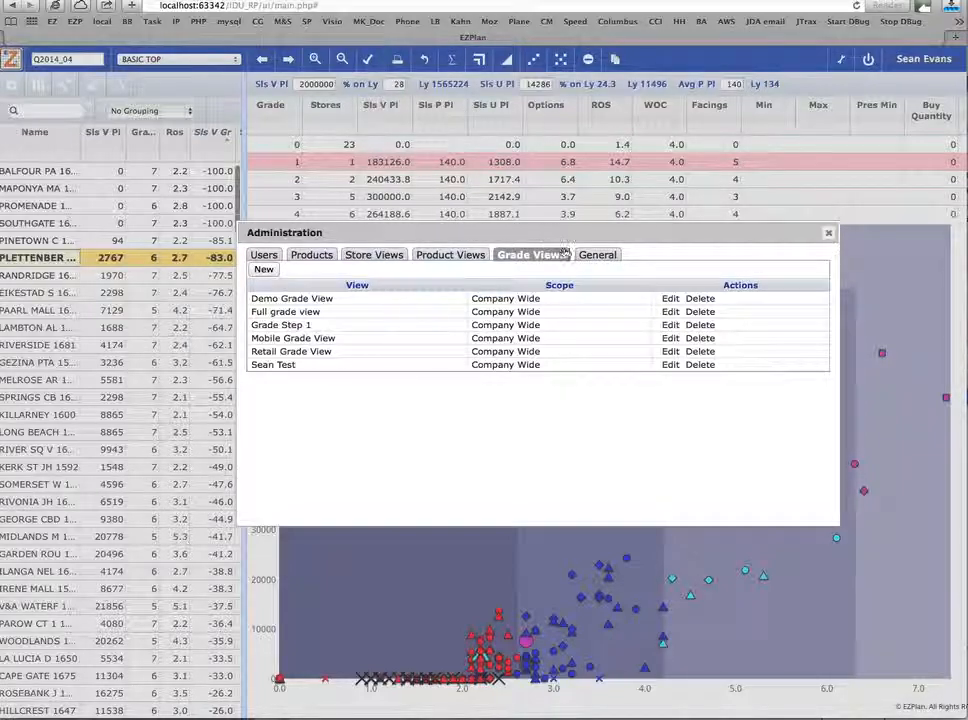
pyautogui.click(596, 256)
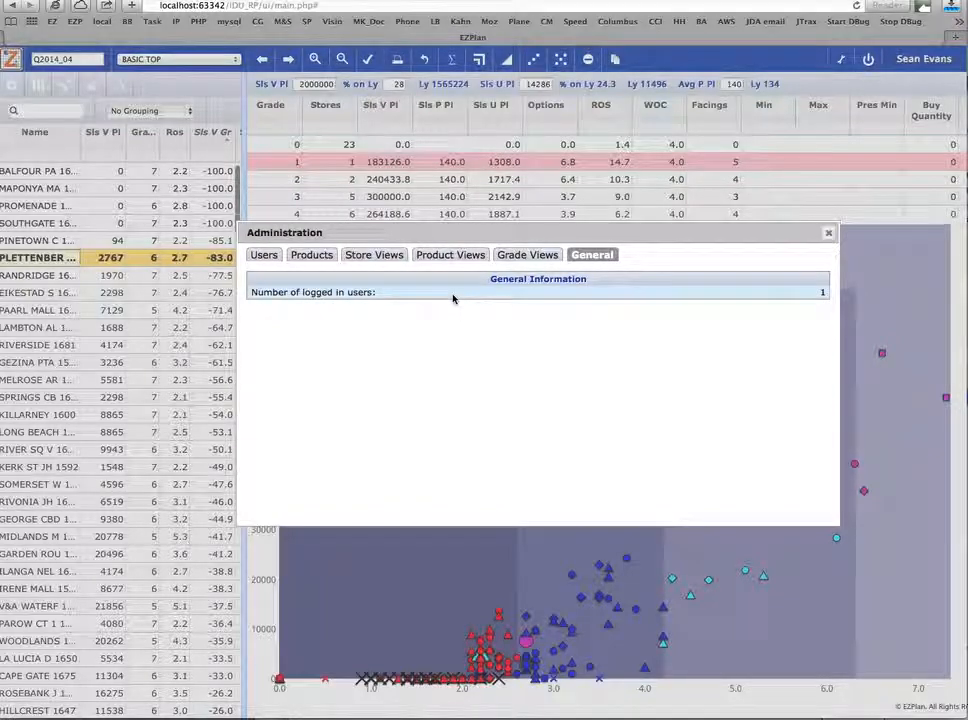
pyautogui.click(828, 233)
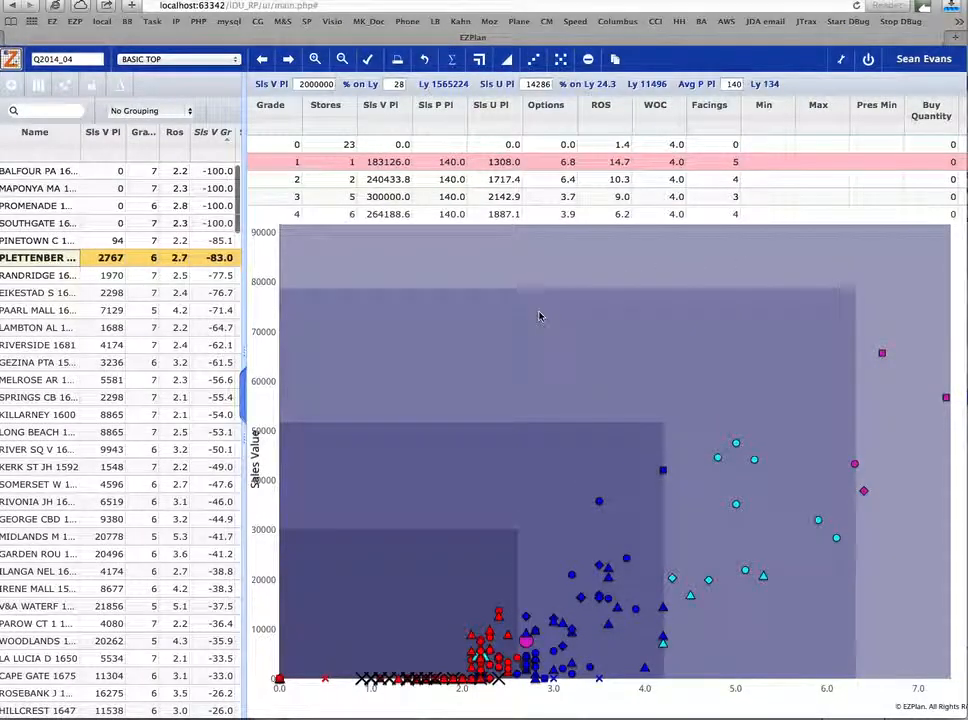